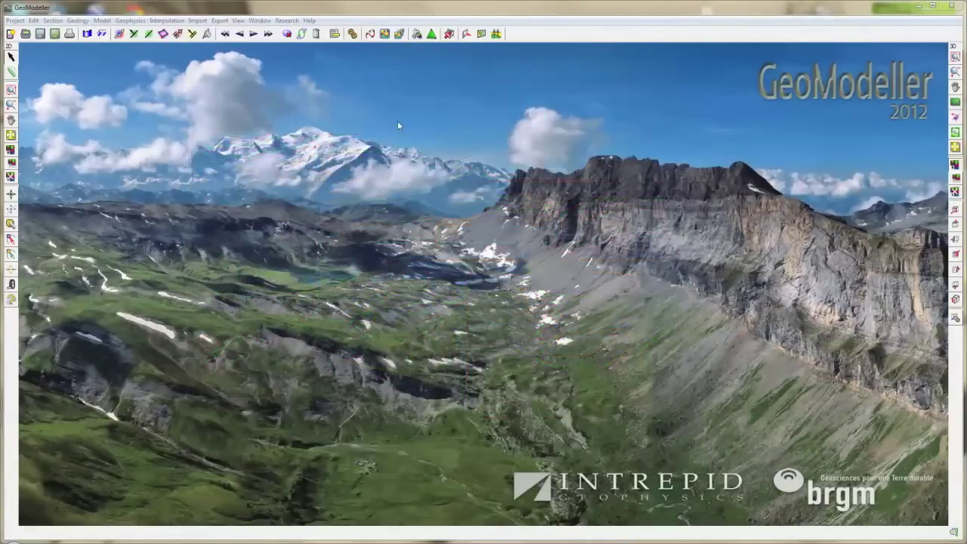
# - Open the recent project BrockmanFour_Ex6_v2.xml from the 2012_DEMO folder
pyautogui.click(15, 20)
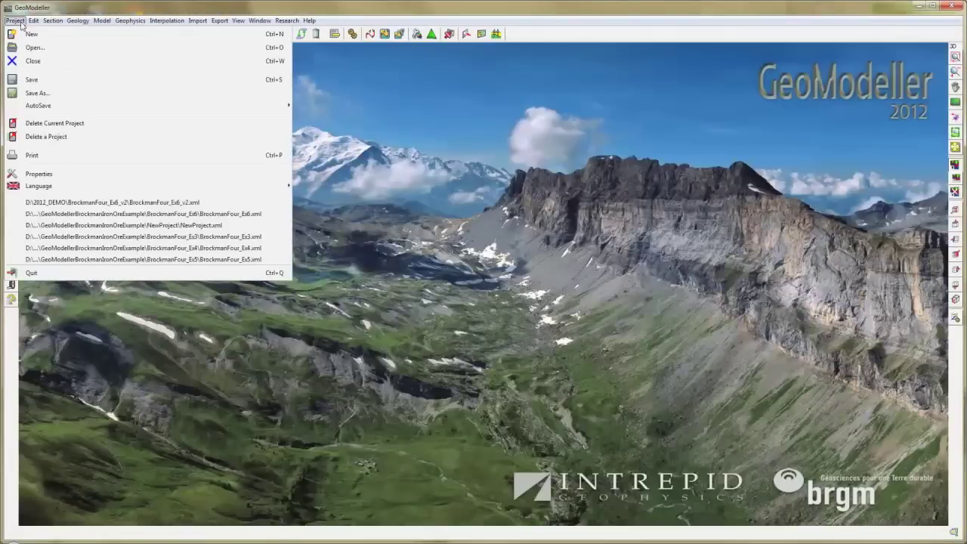
pyautogui.click(111, 202)
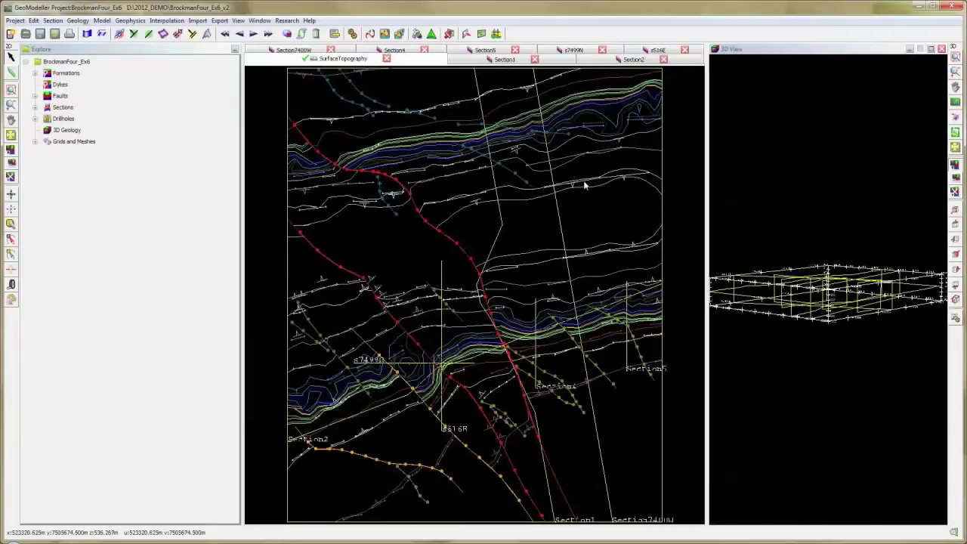
pyautogui.click(446, 234)
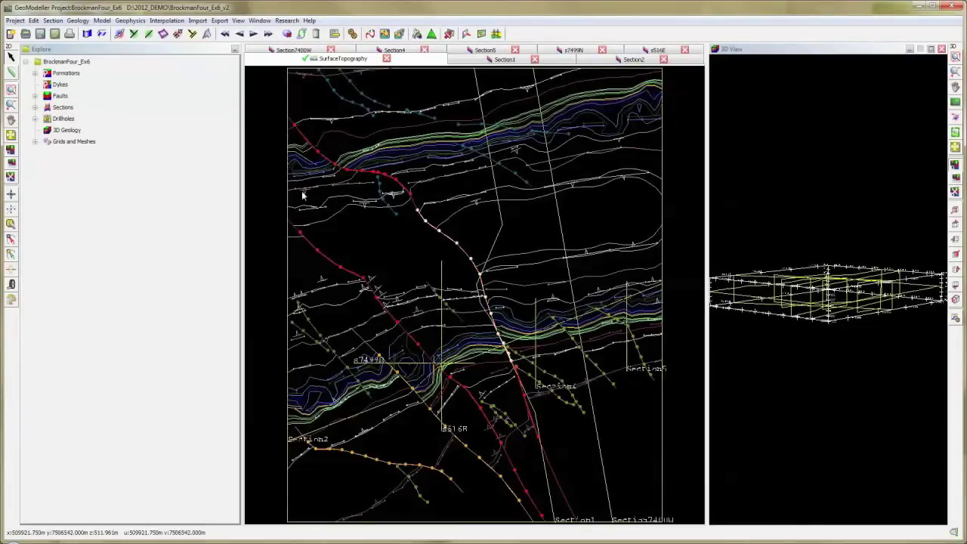
# - Show the BrockmanFour_Geology_Map_t1.gif image on the SurfaceTopography section and widen the 3D view
pyautogui.click(35, 107)
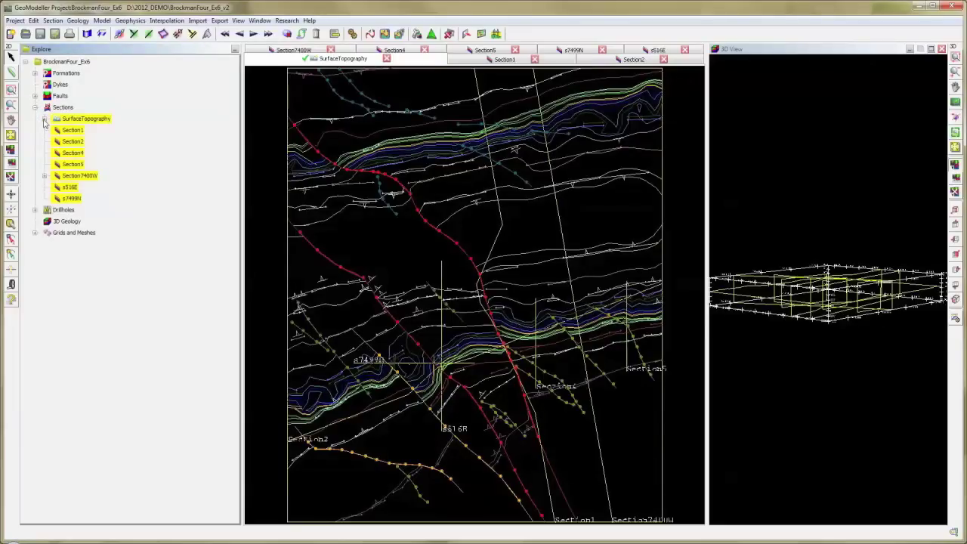
pyautogui.click(45, 118)
pyautogui.rightClick(87, 145)
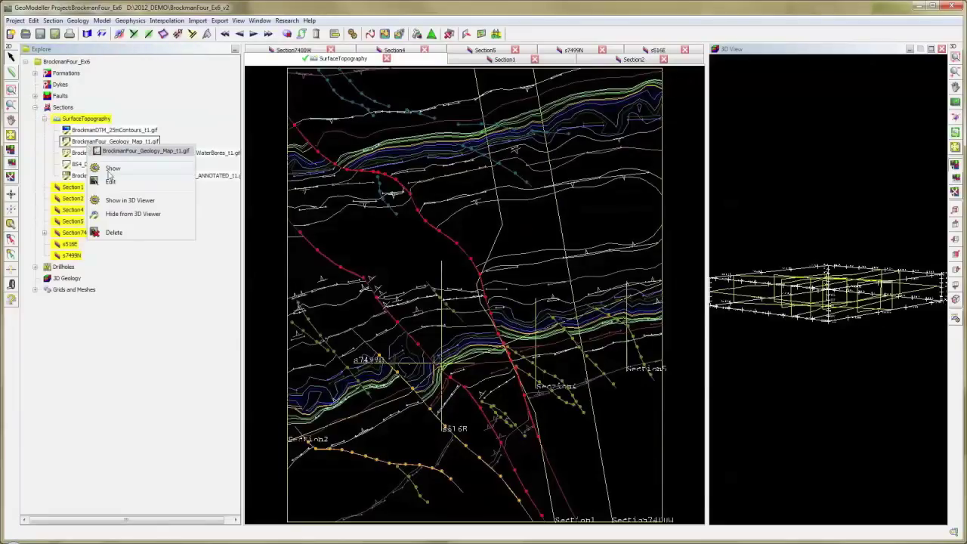
pyautogui.click(111, 170)
pyautogui.scroll(-1, 524, 341)
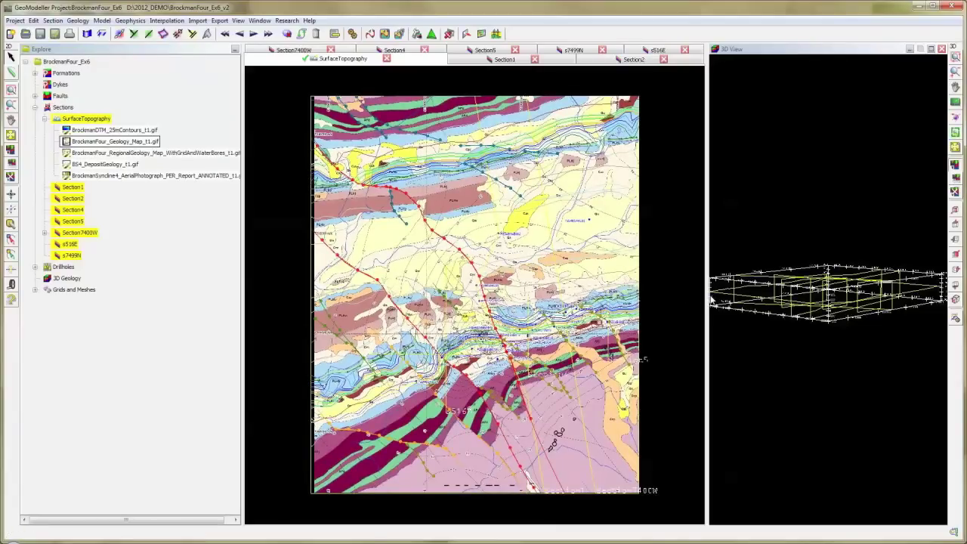
pyautogui.moveTo(708, 293)
pyautogui.mouseDown()
pyautogui.moveTo(666, 288)
pyautogui.moveTo(722, 298)
pyautogui.mouseUp()
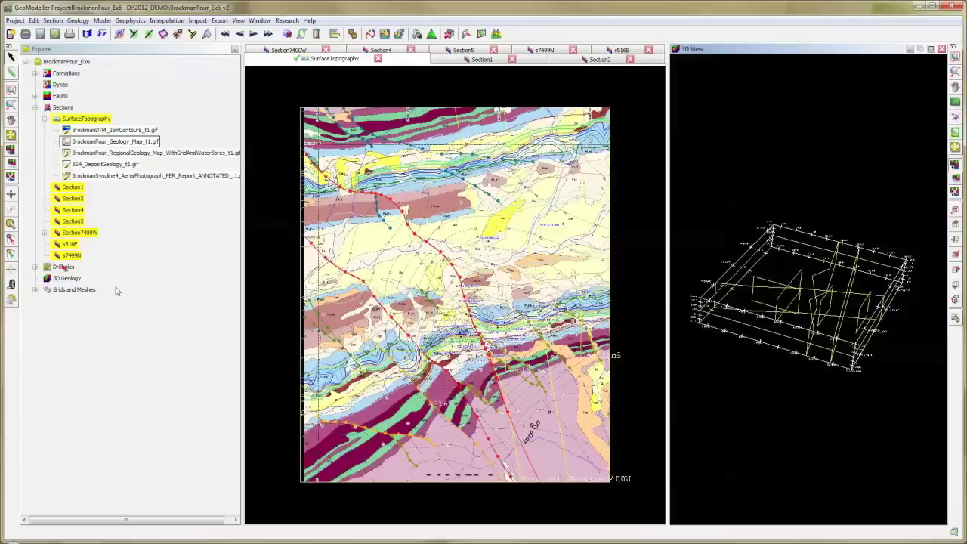
# - Display the gravity_geoidal_freeair_anomaly_442_200m_mask field on all sections, both in the section views and in 3D
pyautogui.click(34, 291)
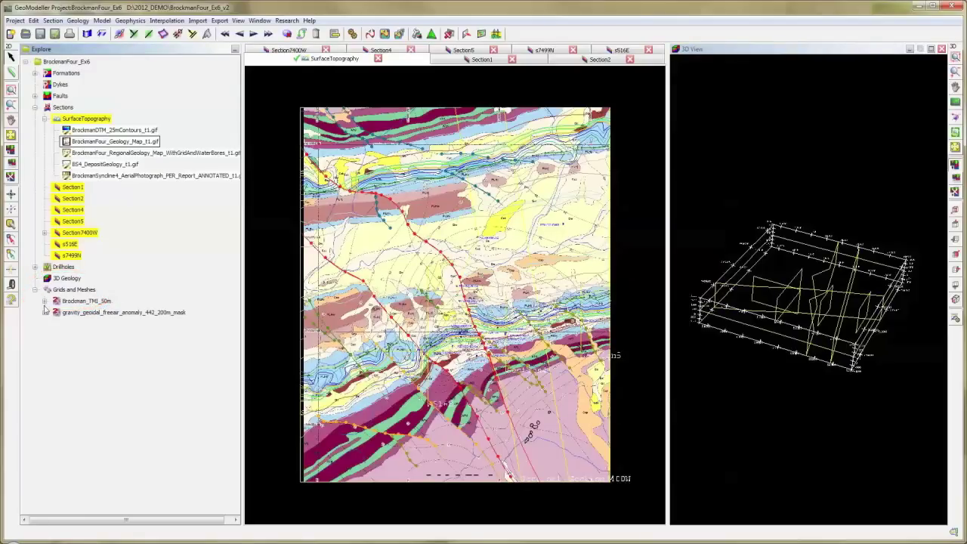
pyautogui.click(44, 312)
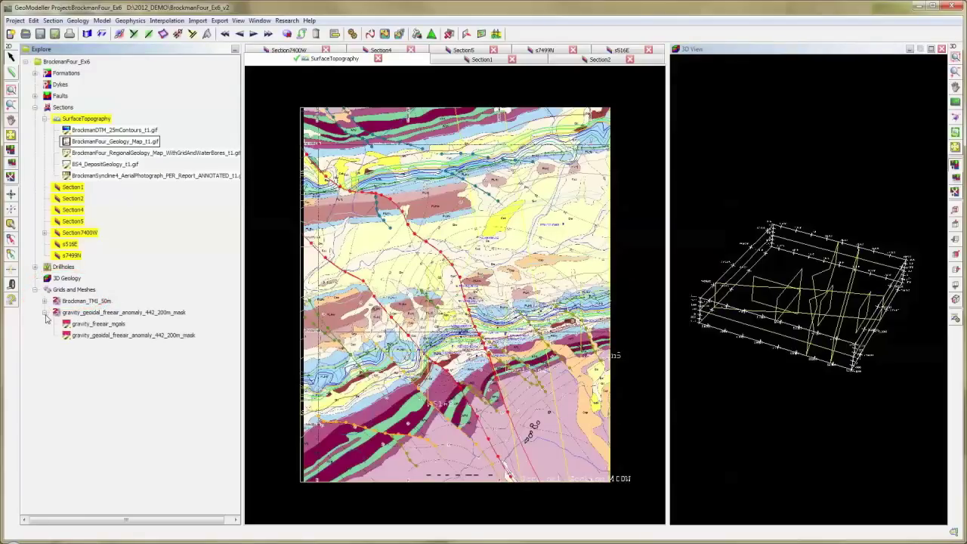
pyautogui.rightClick(96, 341)
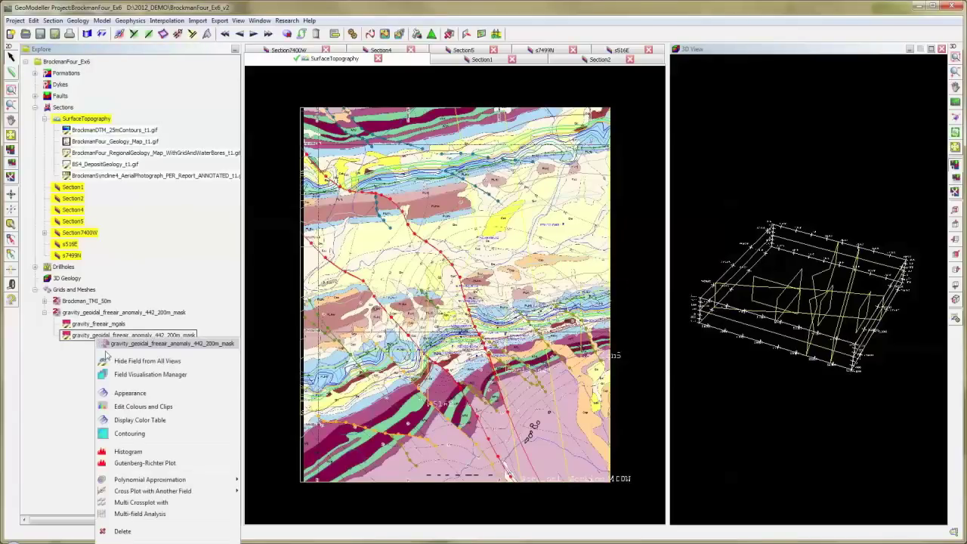
pyautogui.click(113, 367)
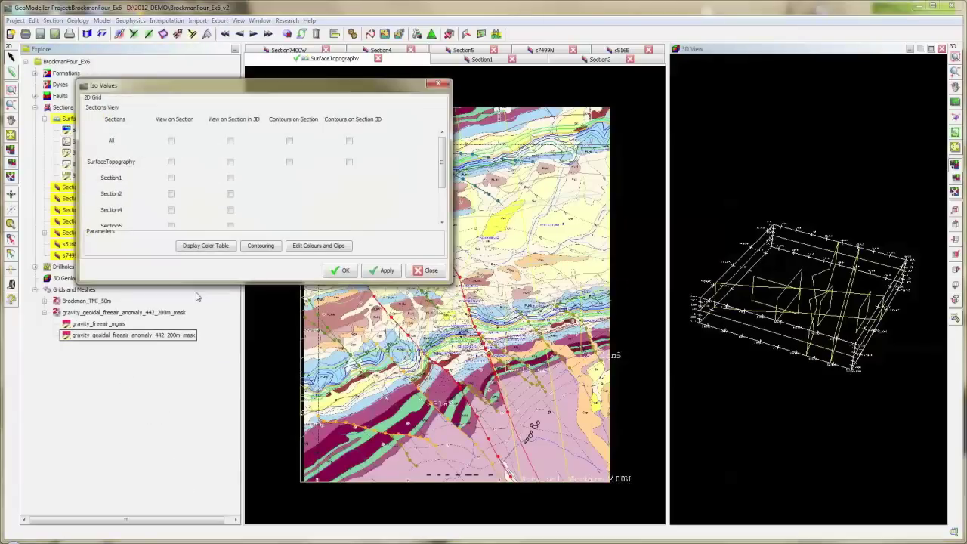
pyautogui.click(169, 141)
pyautogui.click(230, 140)
pyautogui.click(341, 270)
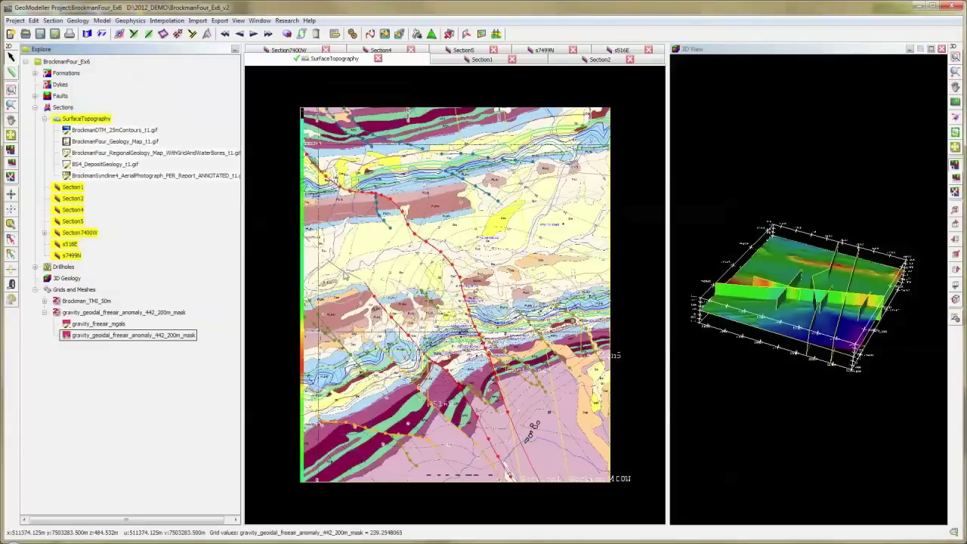
# - Hide the BrockmanFour_Geology_Map_t1.gif image from SurfaceTopography and set the 3D view's vertical exaggeration to 3:1
pyautogui.rightClick(98, 143)
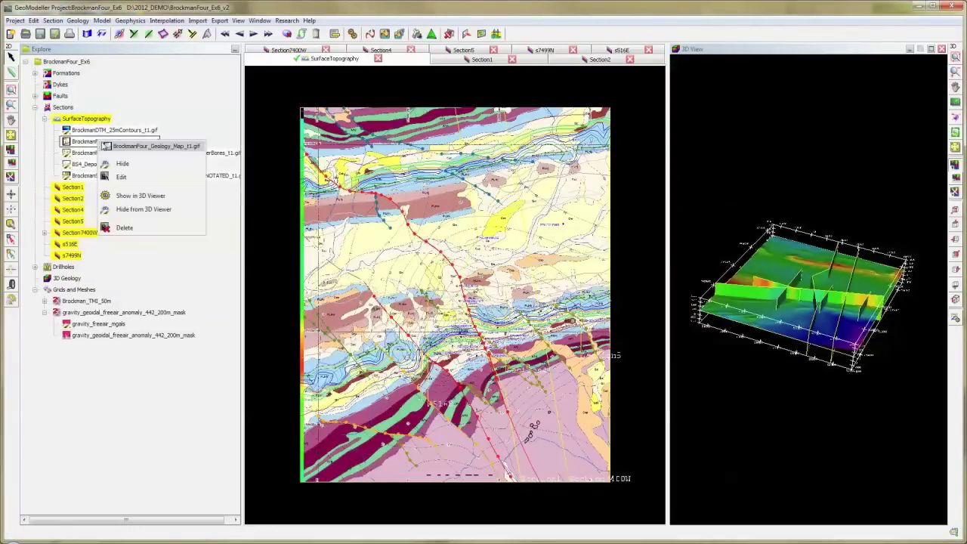
pyautogui.click(120, 164)
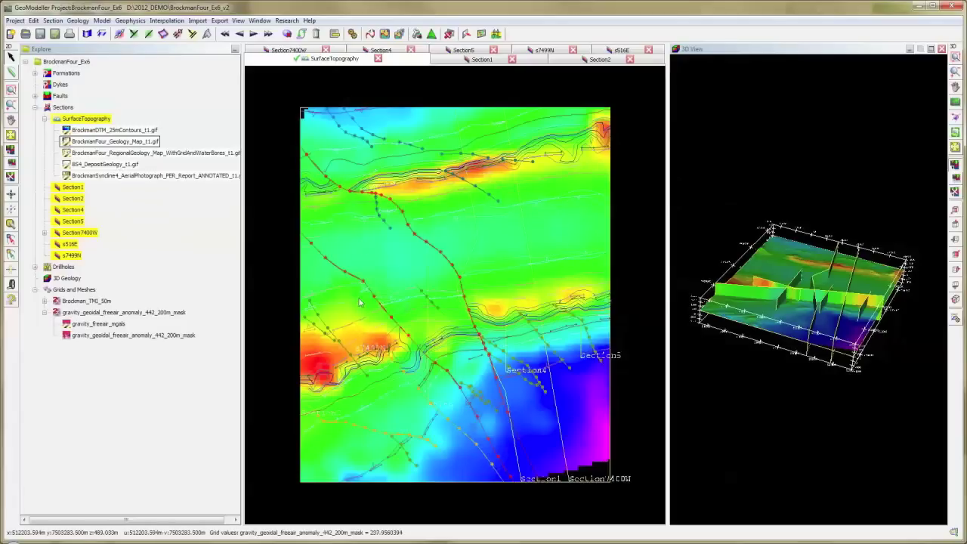
pyautogui.moveTo(789, 333); pyautogui.dragTo(794, 370)
pyautogui.click(955, 175)
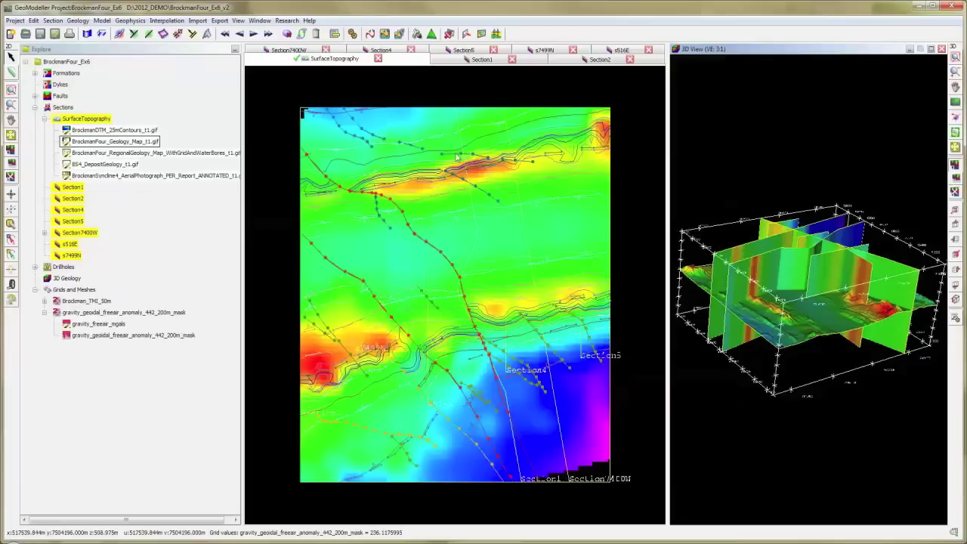
# - Review the formations' physical properties for gravity, magnetic, thermal, advection and seismic modelling
pyautogui.click(132, 22)
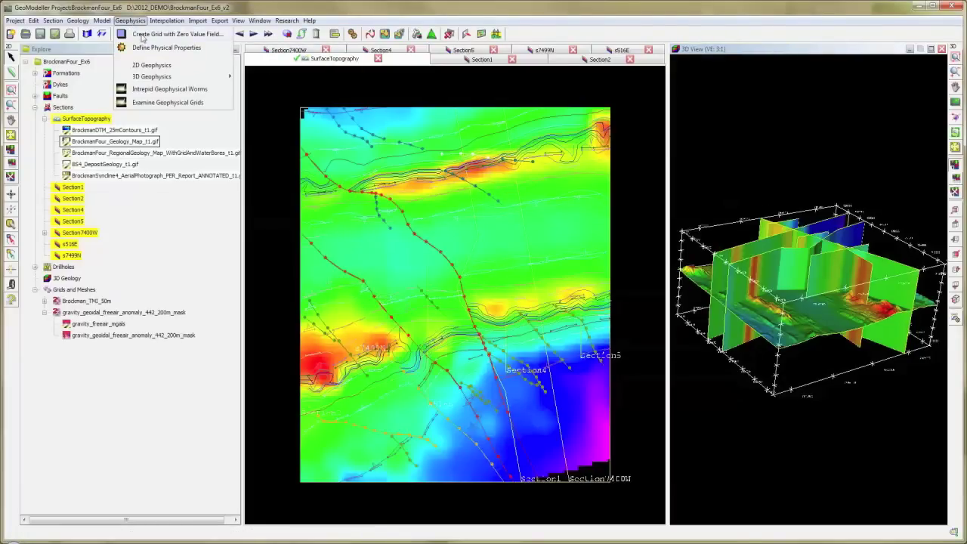
pyautogui.click(145, 51)
pyautogui.moveTo(160, 90); pyautogui.dragTo(342, 115)
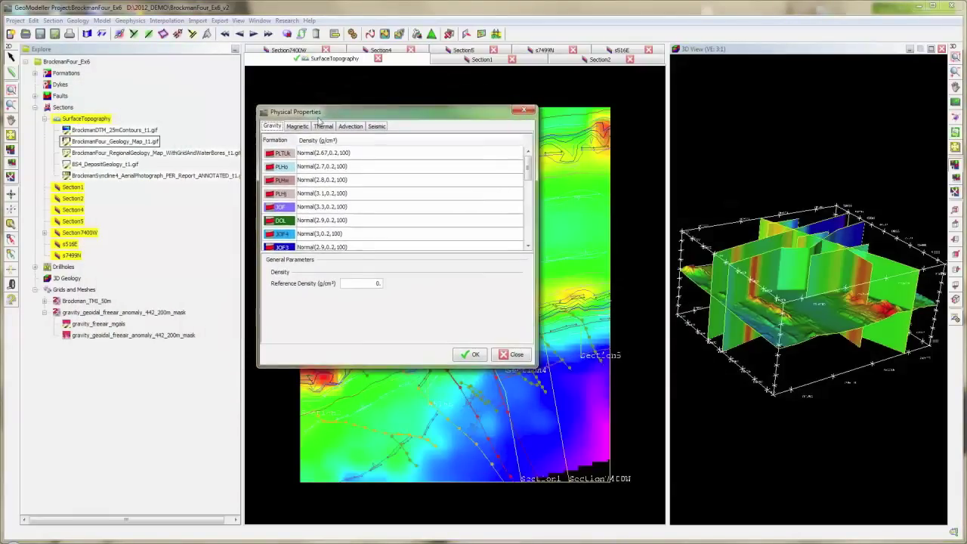
pyautogui.click(300, 127)
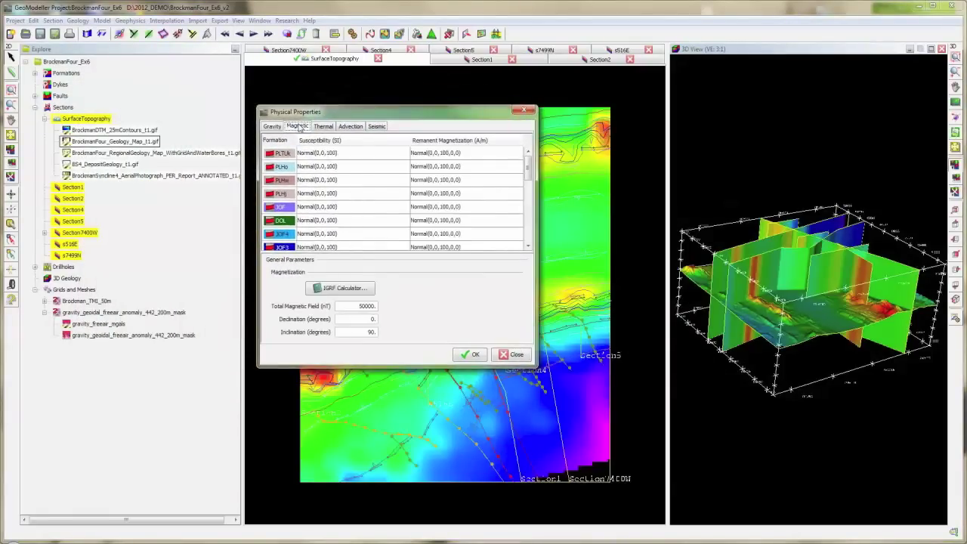
pyautogui.click(325, 128)
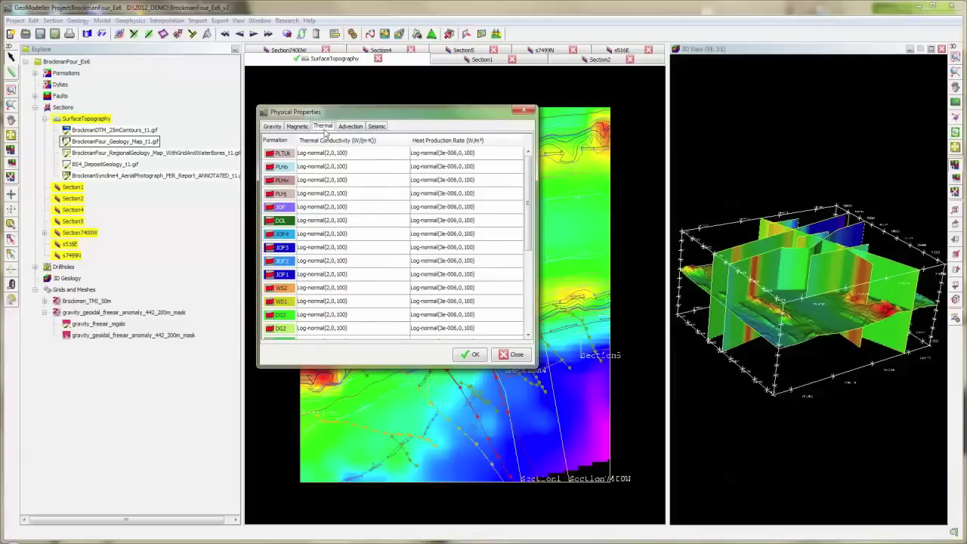
pyautogui.click(353, 128)
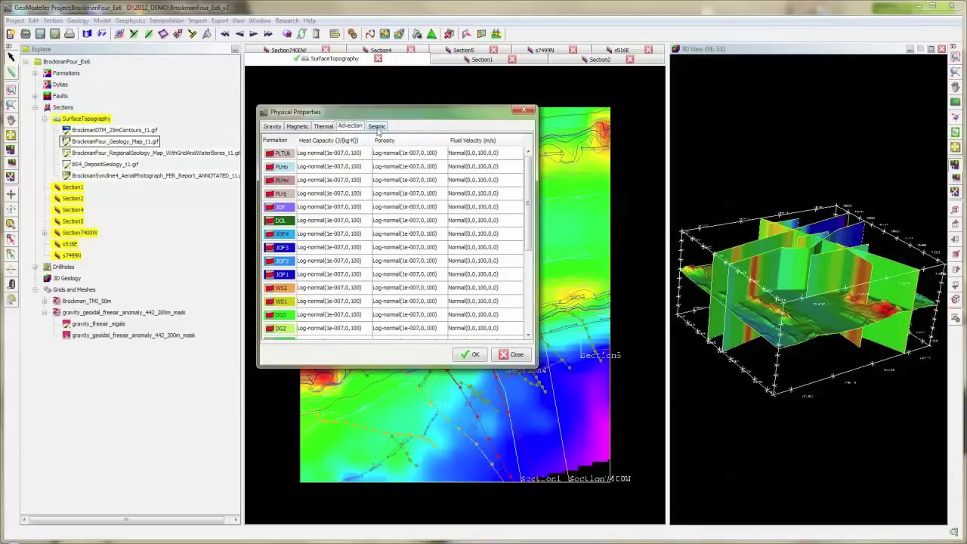
pyautogui.click(377, 129)
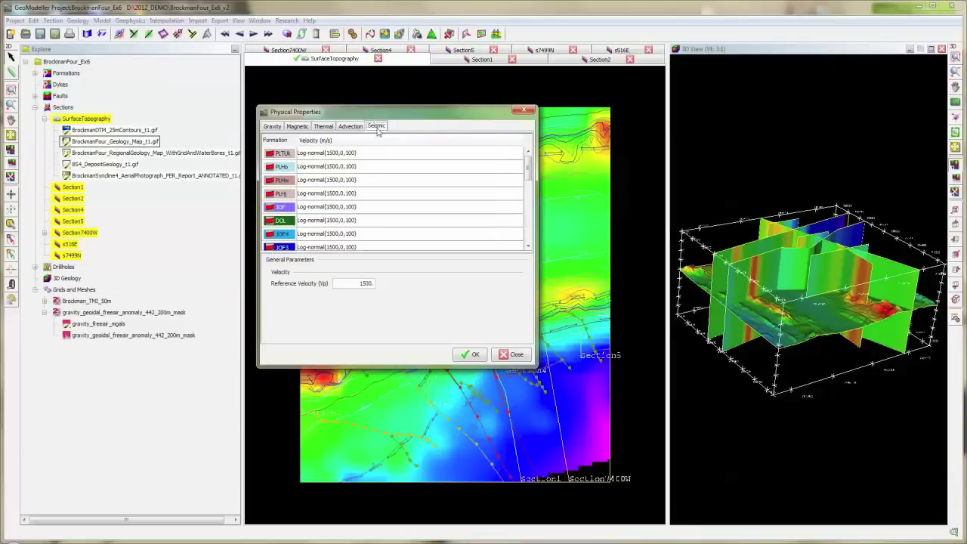
# - Examine the formations' gravity densities, including the density laws of JOF2 and PLHw, and close the physical properties
pyautogui.click(279, 129)
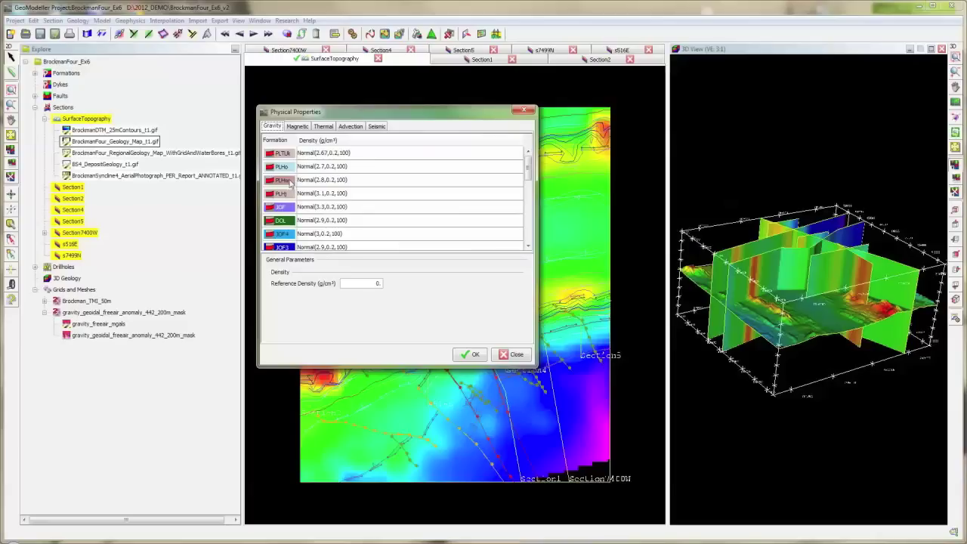
pyautogui.scroll(-3, 290, 183)
pyautogui.scroll(2, 290, 183)
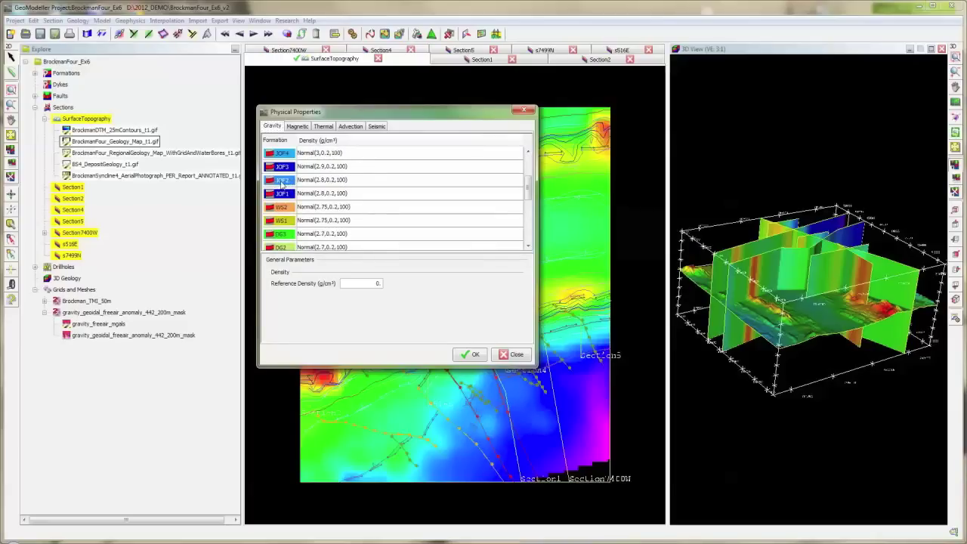
pyautogui.doubleClick(306, 181)
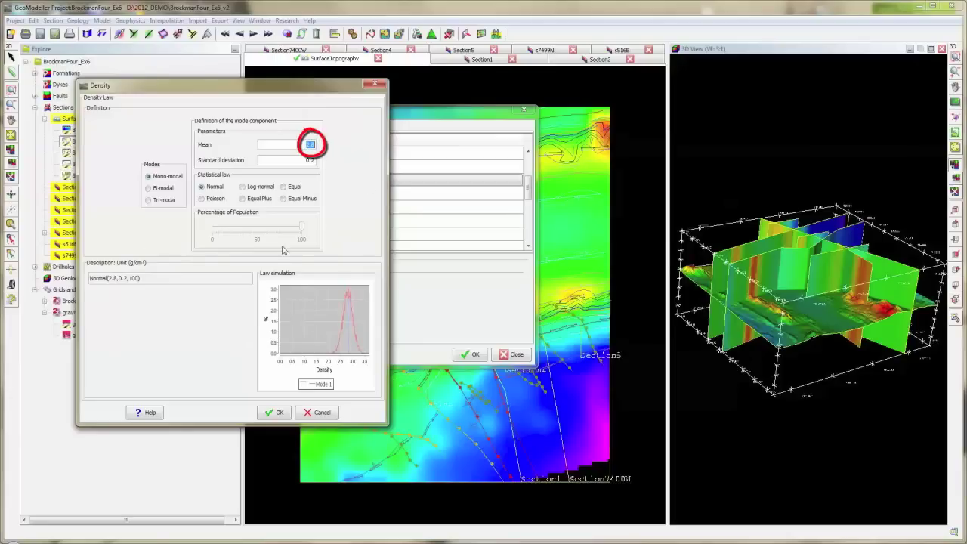
pyautogui.click(375, 84)
pyautogui.scroll(2, 389, 193)
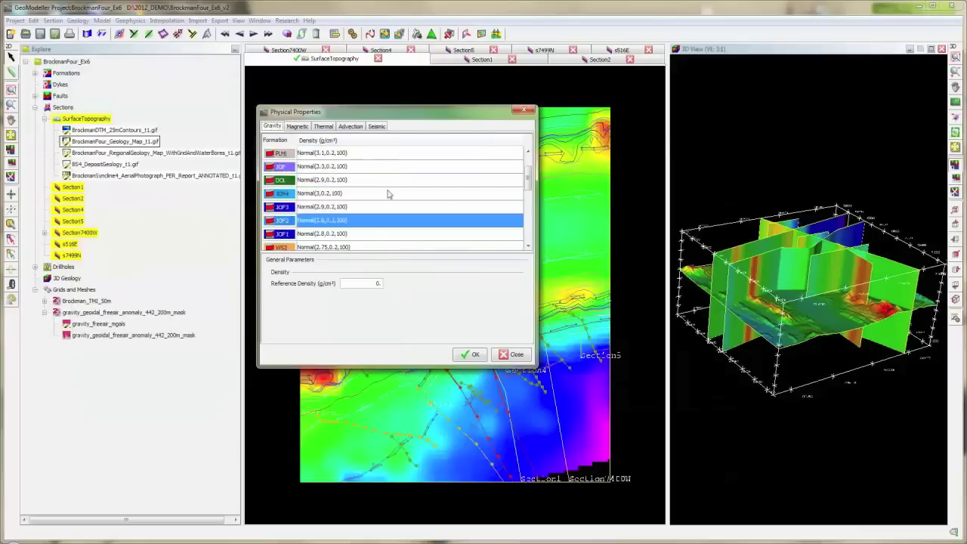
pyautogui.doubleClick(335, 181)
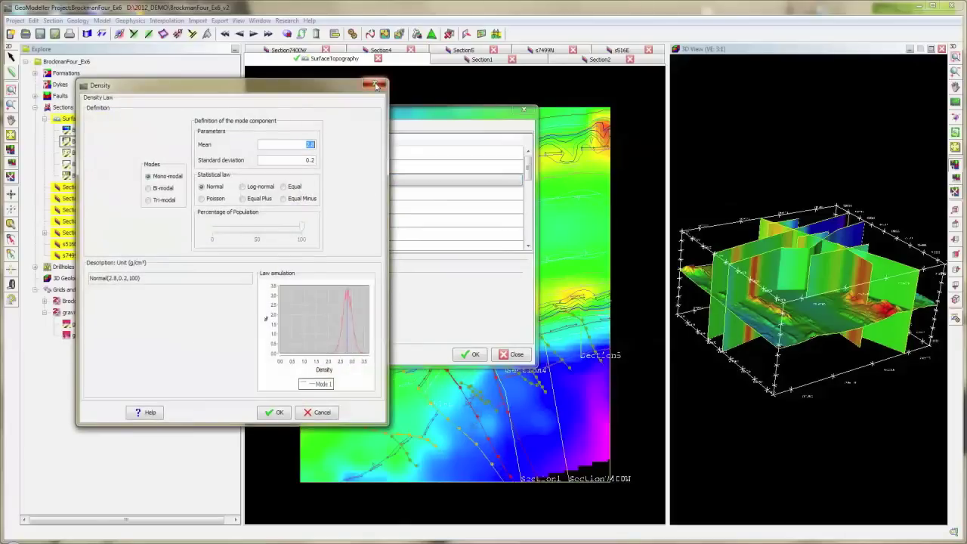
pyautogui.click(376, 84)
pyautogui.scroll(3, 337, 240)
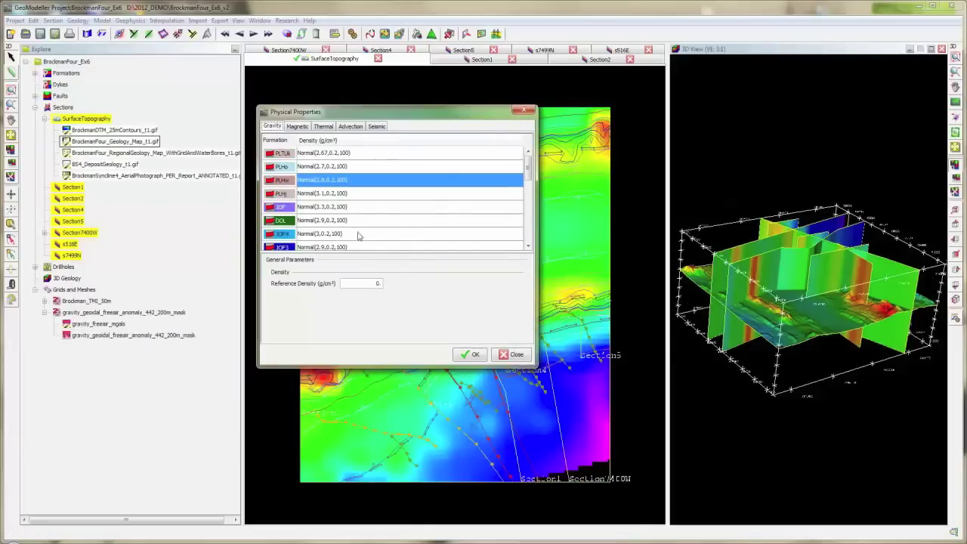
pyautogui.click(474, 354)
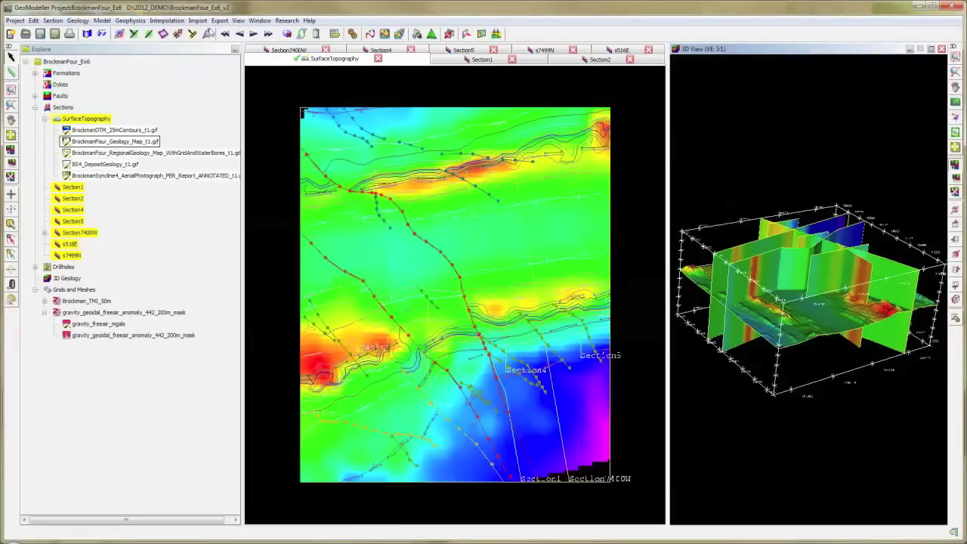
# - Start a new 3D geophysics forward case from the current project, computing Gz (Vertical Gravity), Gxx and Gyz, and proceed to the Gz parameters
pyautogui.click(139, 22)
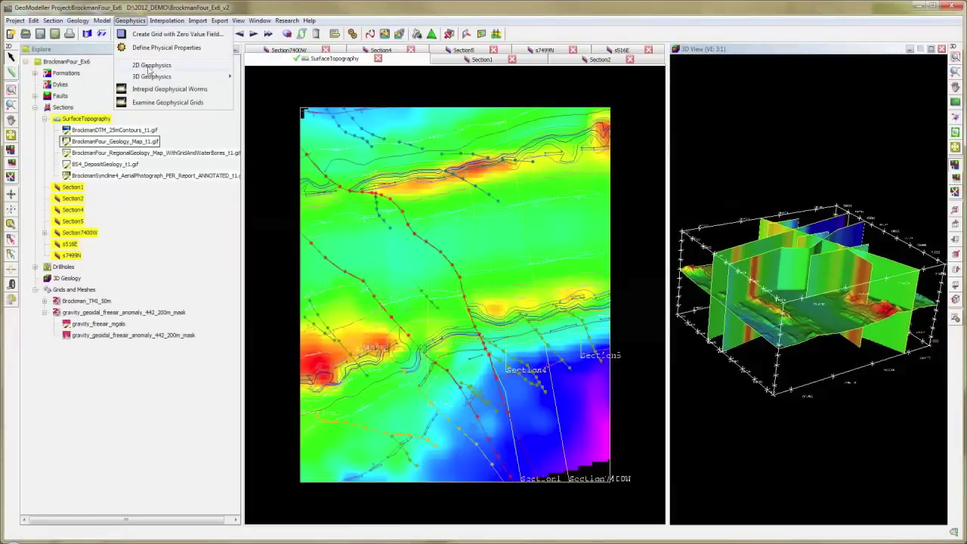
pyautogui.moveTo(154, 80)
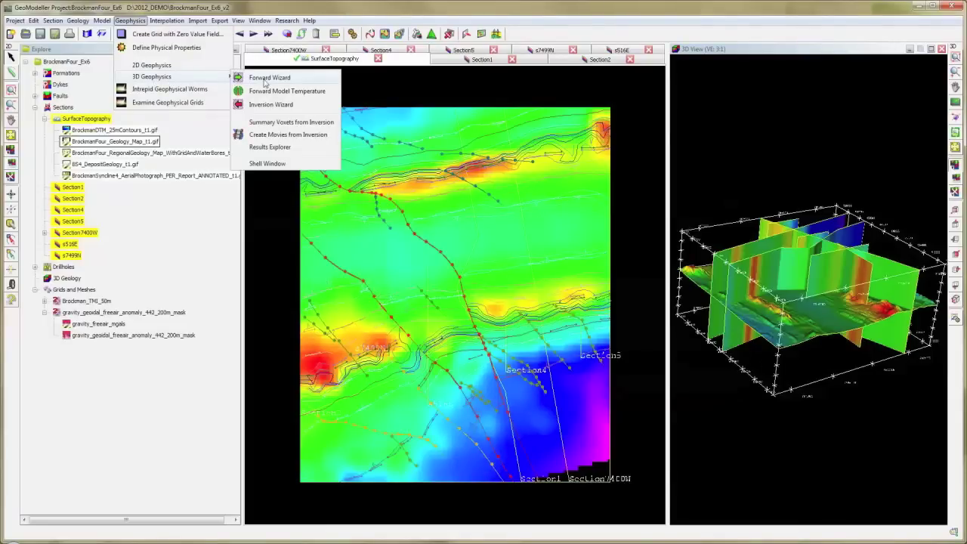
pyautogui.click(265, 81)
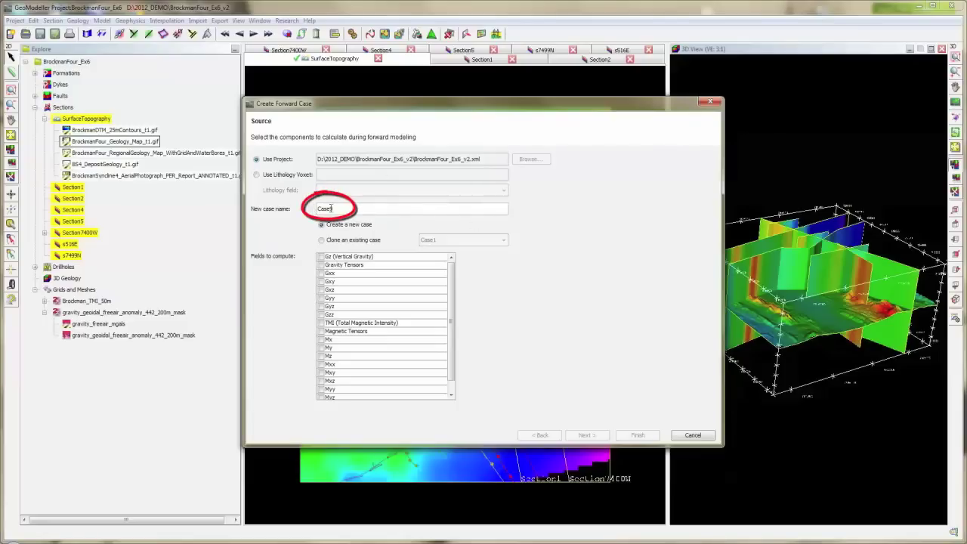
pyautogui.moveTo(317, 208); pyautogui.dragTo(333, 209)
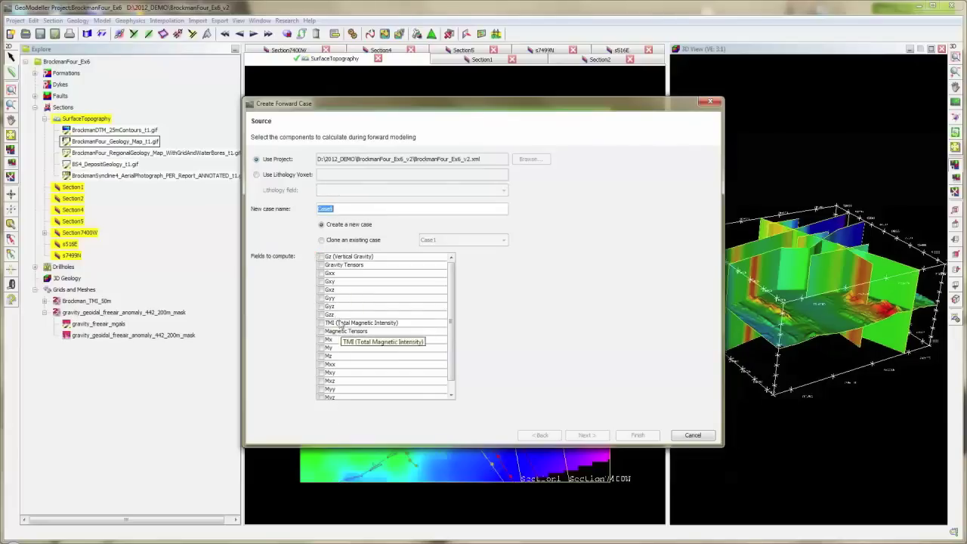
pyautogui.click(320, 273)
pyautogui.click(320, 257)
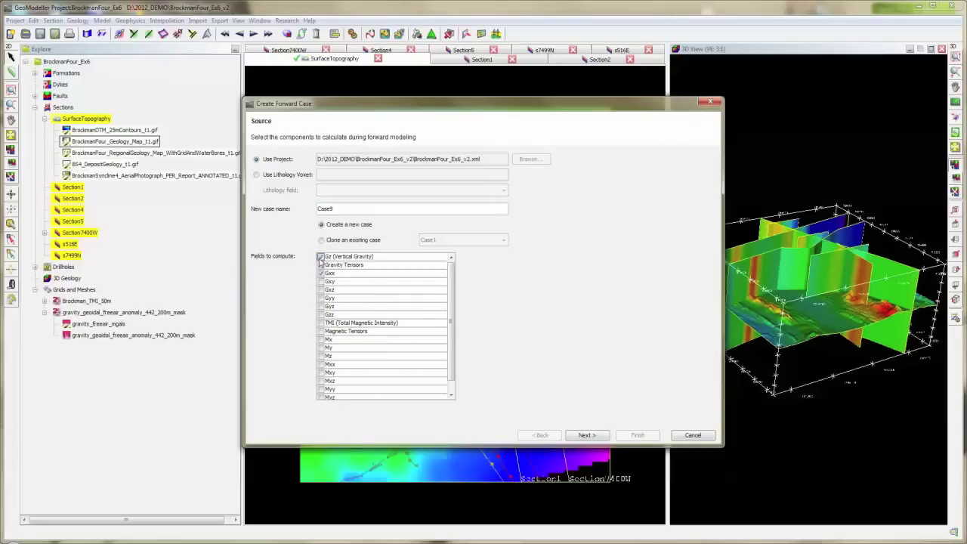
pyautogui.click(320, 306)
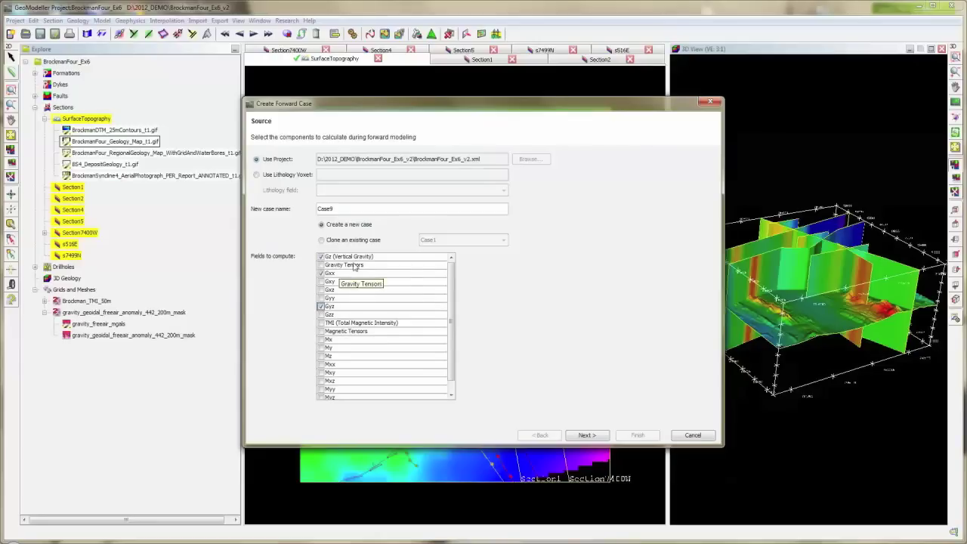
pyautogui.click(587, 436)
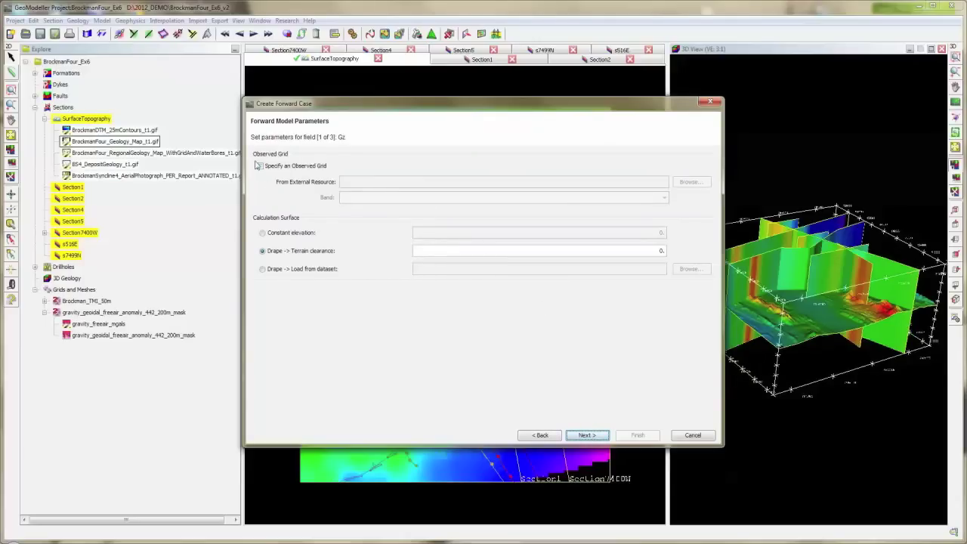
# - Set the Gz, Gxx and Gyz forward model parameters, choosing a constant elevation calculation surface for Gxx, and proceed through the case setup
pyautogui.moveTo(331, 107); pyautogui.dragTo(617, 130)
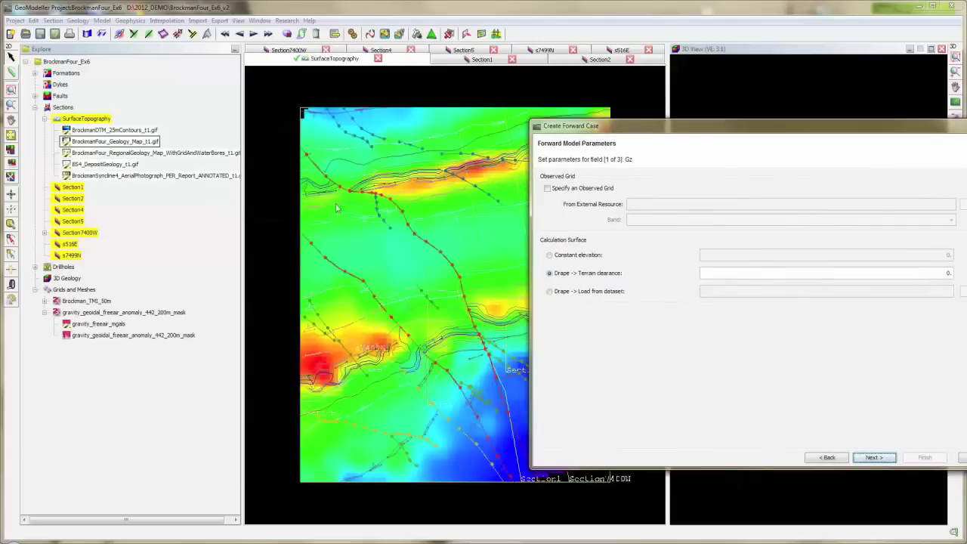
pyautogui.moveTo(735, 131); pyautogui.dragTo(508, 121)
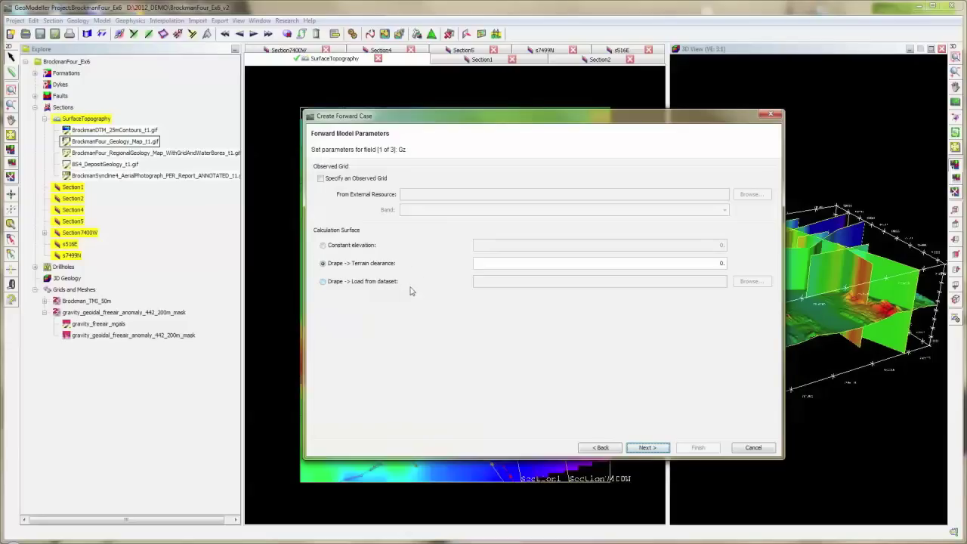
pyautogui.click(644, 448)
pyautogui.click(369, 245)
pyautogui.click(648, 448)
pyautogui.click(647, 448)
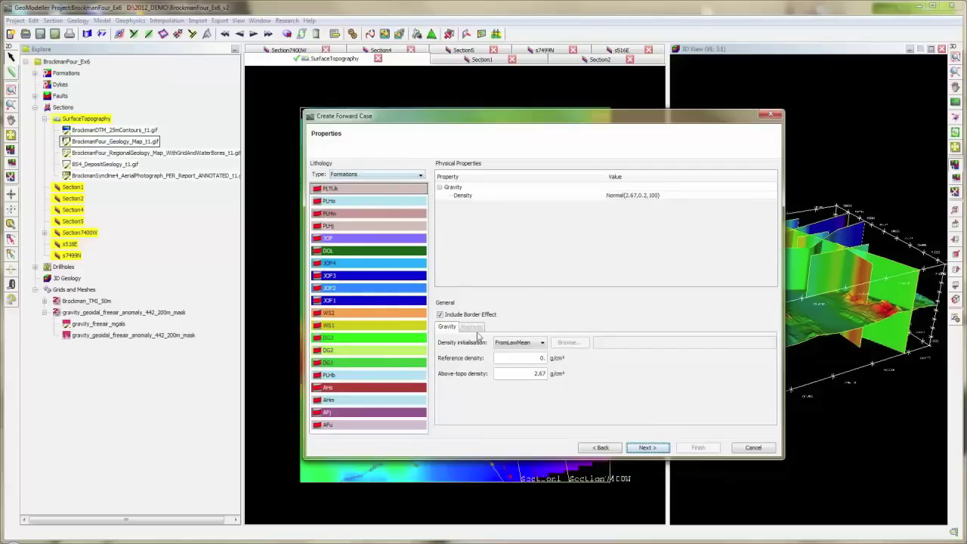
# - Set the voxet resolution to nX 200, nY 200 and nZ 50, and select 3D FFT processing before continuing to the properties
pyautogui.click(648, 447)
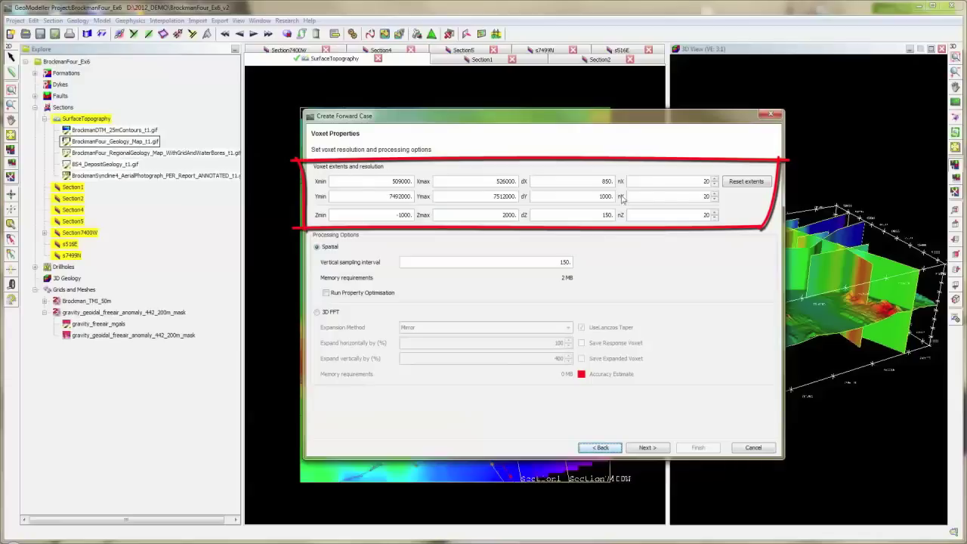
pyautogui.doubleClick(707, 182)
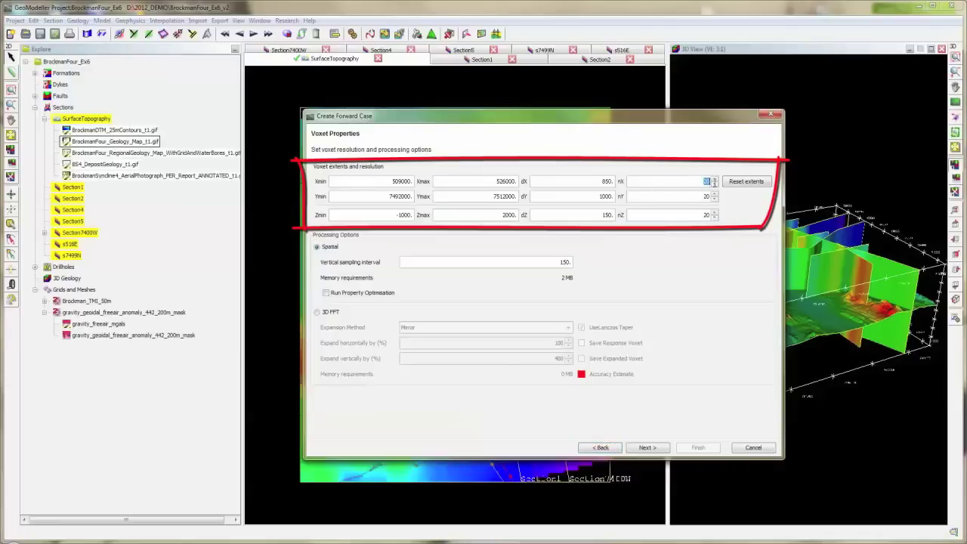
pyautogui.doubleClick(706, 197)
pyautogui.write('0')
pyautogui.doubleClick(707, 215)
pyautogui.press('BackSpace')
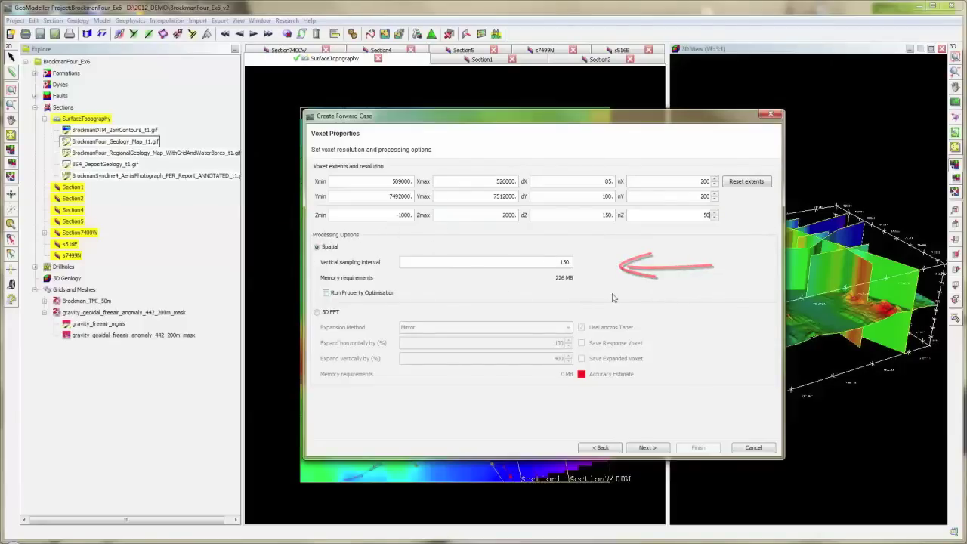
pyautogui.click(317, 312)
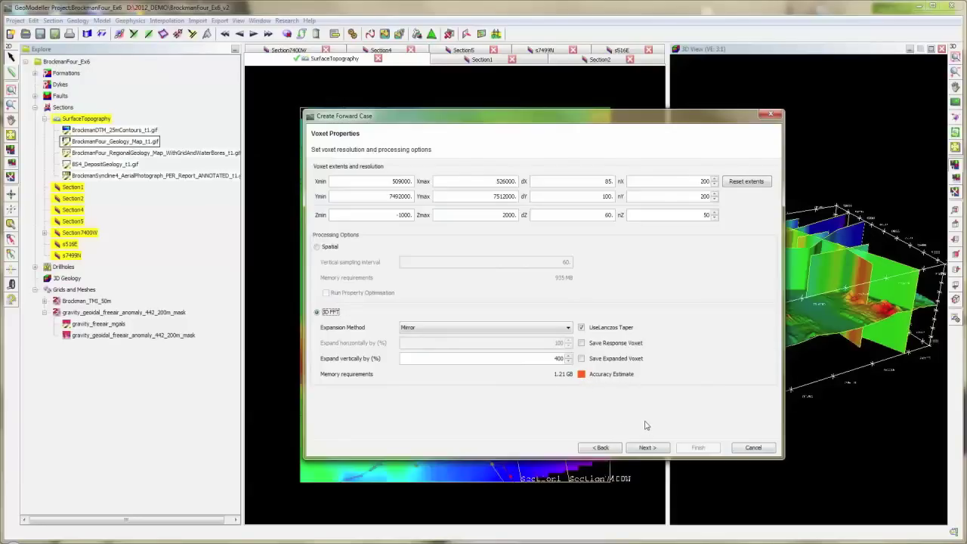
pyautogui.click(646, 448)
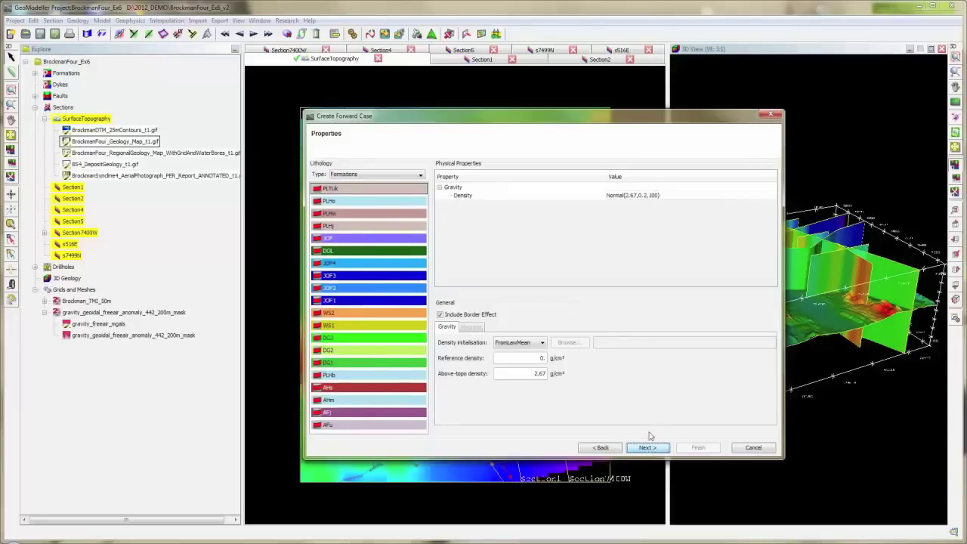
# - Review the gravity densities of WS2, DG2 and PLHj, including WS2's density law, and proceed to the runtime settings
pyautogui.click(354, 314)
pyautogui.click(356, 351)
pyautogui.click(361, 313)
pyautogui.doubleClick(655, 195)
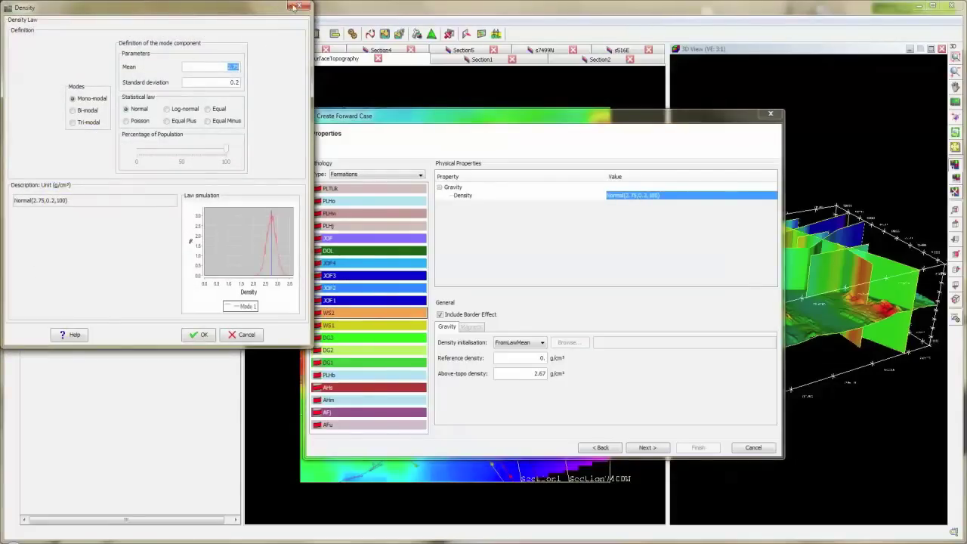
pyautogui.click(301, 6)
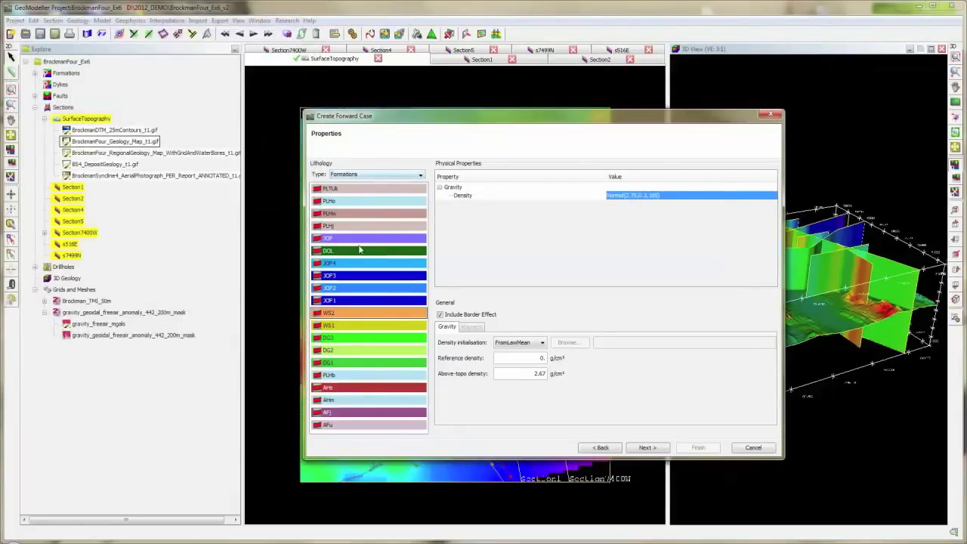
pyautogui.click(361, 229)
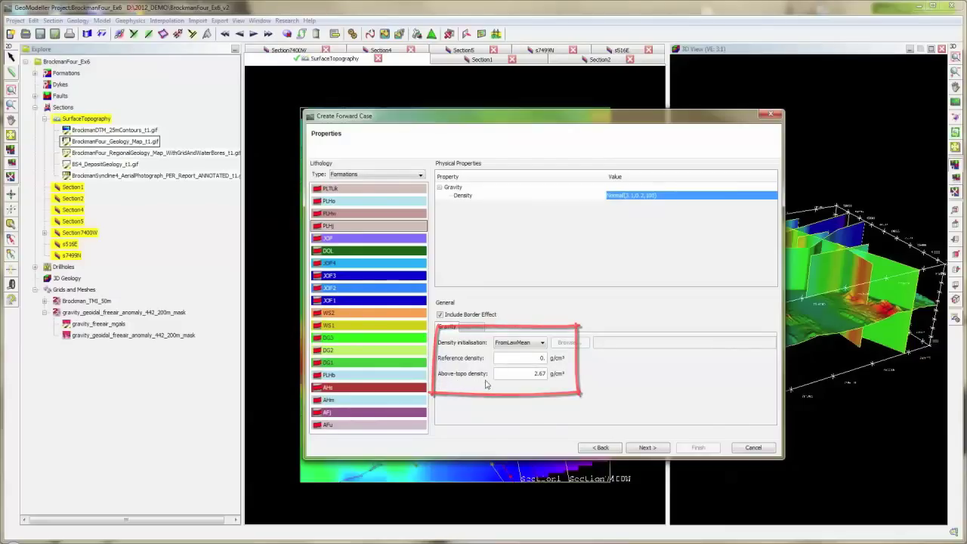
pyautogui.click(648, 448)
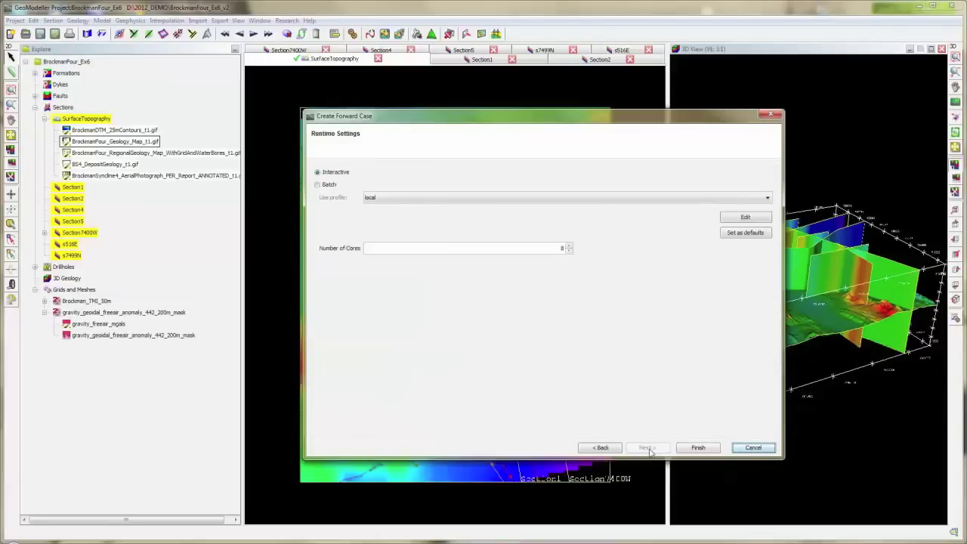
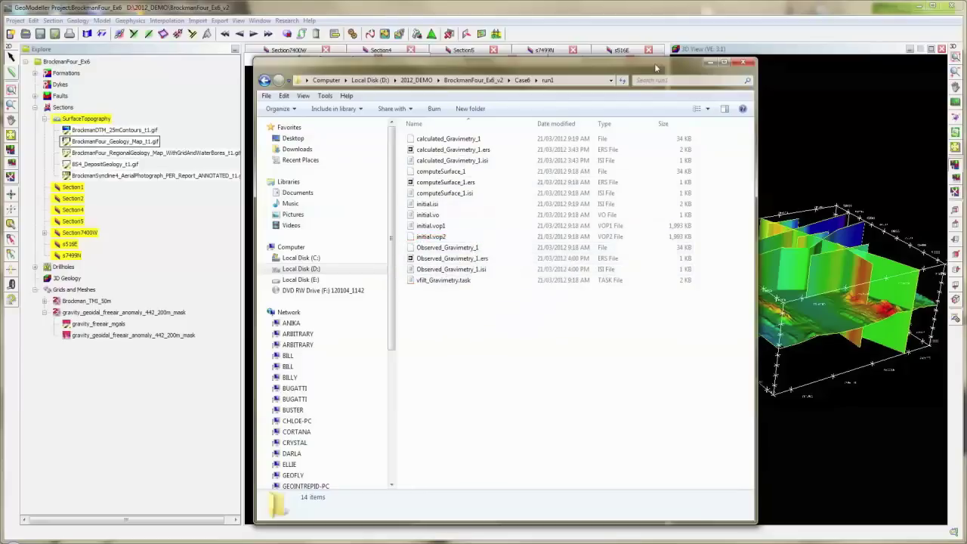
# - Clear the run1 folder window from view, open the 3D geophysics Results Explorer and display the gravity data of Case6's run1
pyautogui.moveTo(687, 71); pyautogui.dragTo(0, 71)
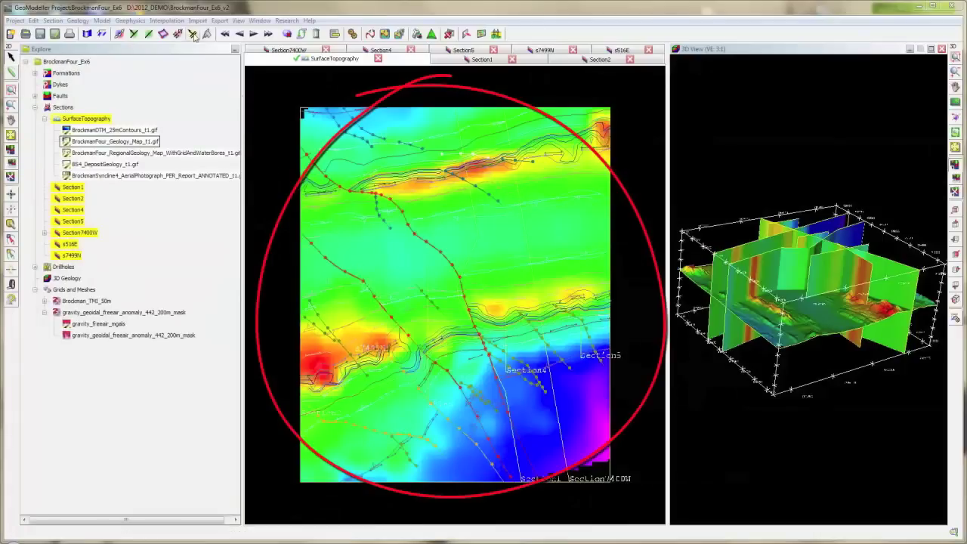
pyautogui.click(135, 22)
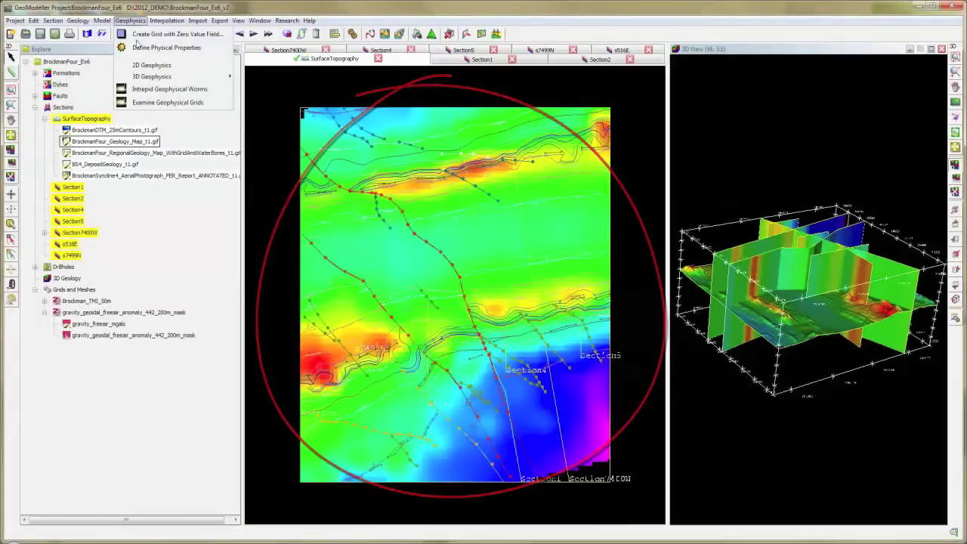
pyautogui.moveTo(143, 79)
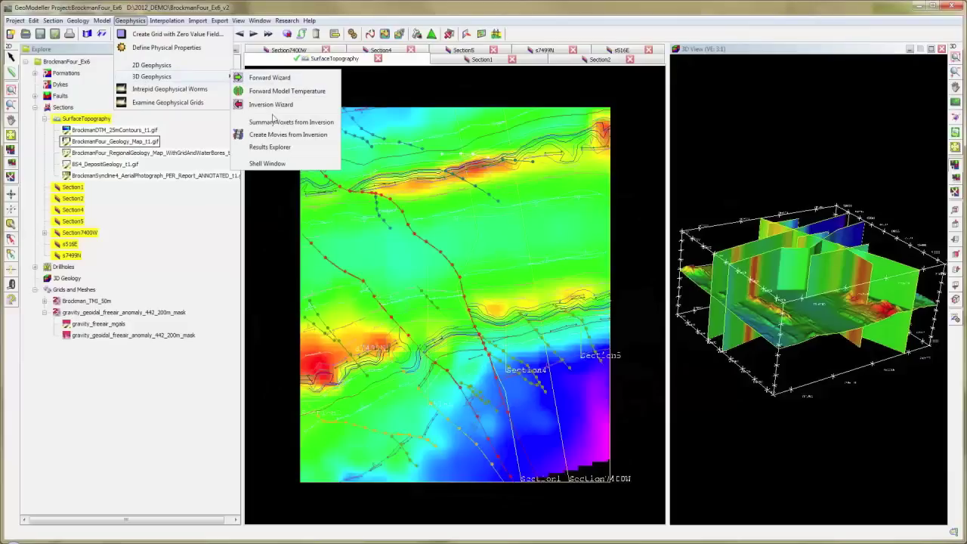
pyautogui.click(278, 150)
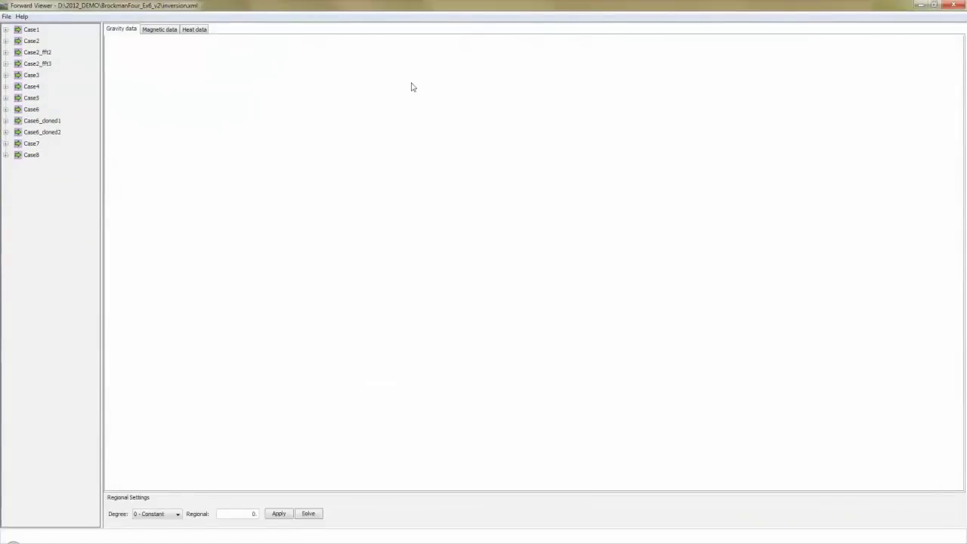
pyautogui.click(31, 109)
pyautogui.click(7, 109)
pyautogui.click(15, 132)
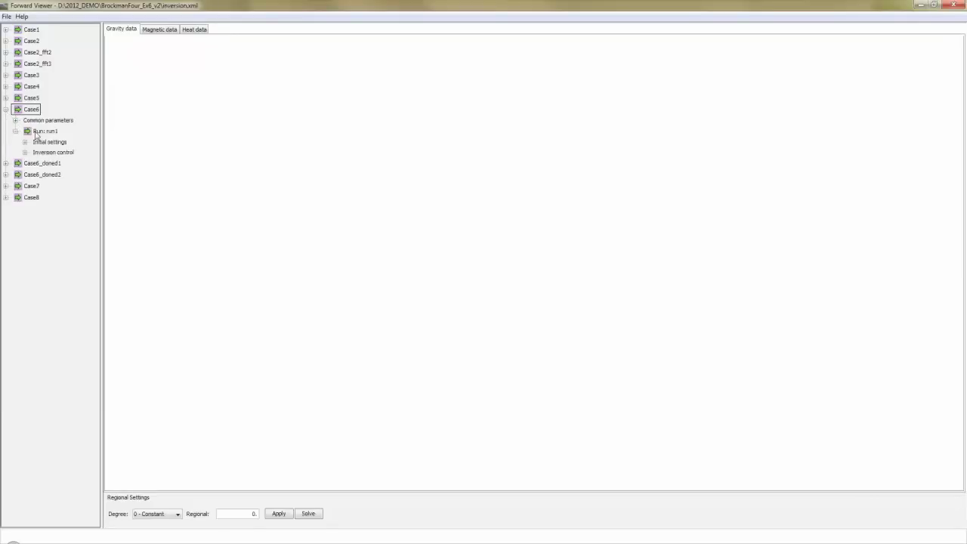
pyautogui.click(40, 131)
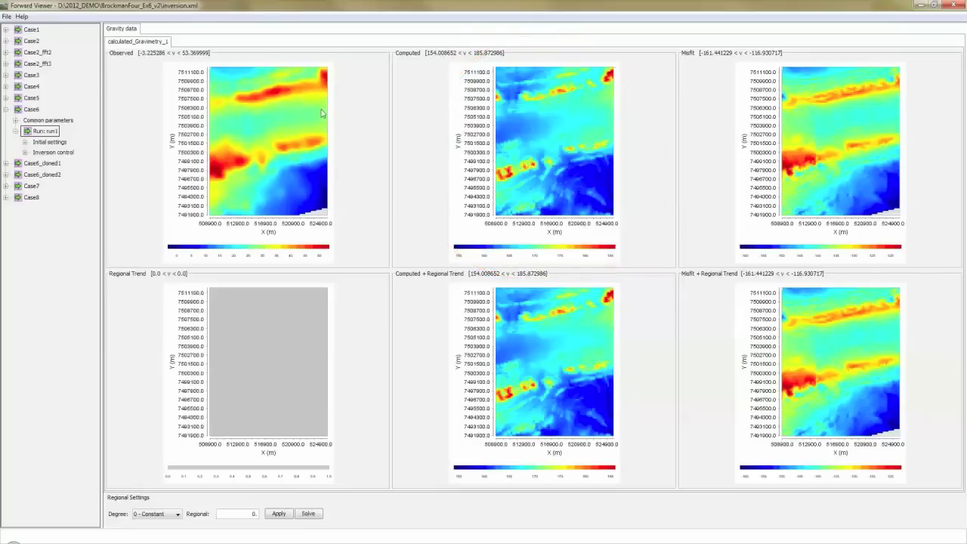
# - Compare the observed, computed and misfit gravity grids, and shrink the Forward Viewer to a floating window over the project
pyautogui.moveTo(291, 136)
pyautogui.moveTo(572, 147)
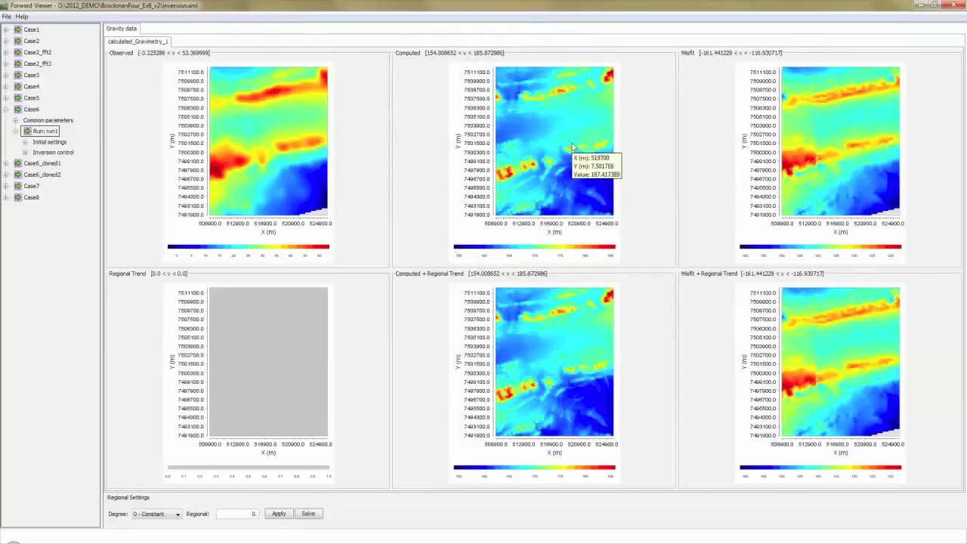
pyautogui.moveTo(813, 170)
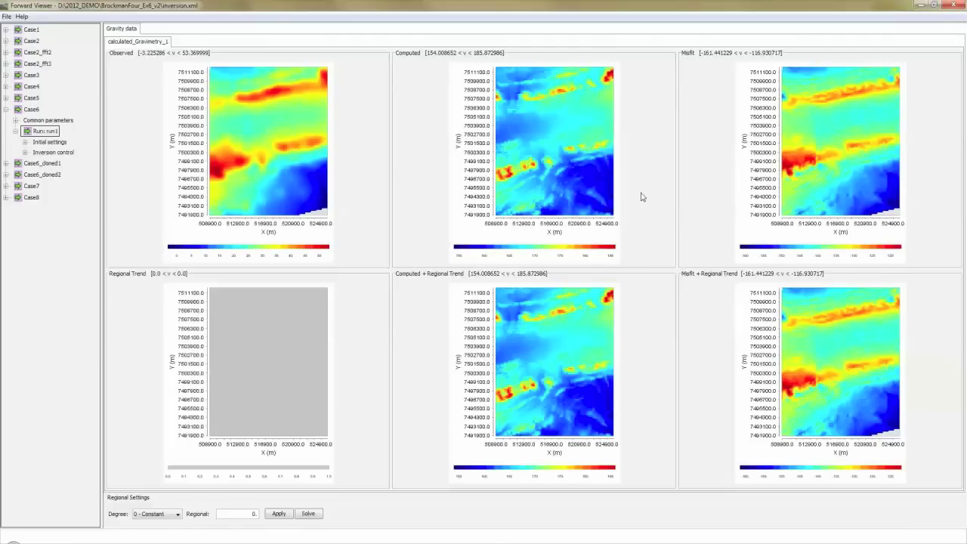
pyautogui.click(933, 4)
pyautogui.moveTo(335, 11); pyautogui.dragTo(403, 66)
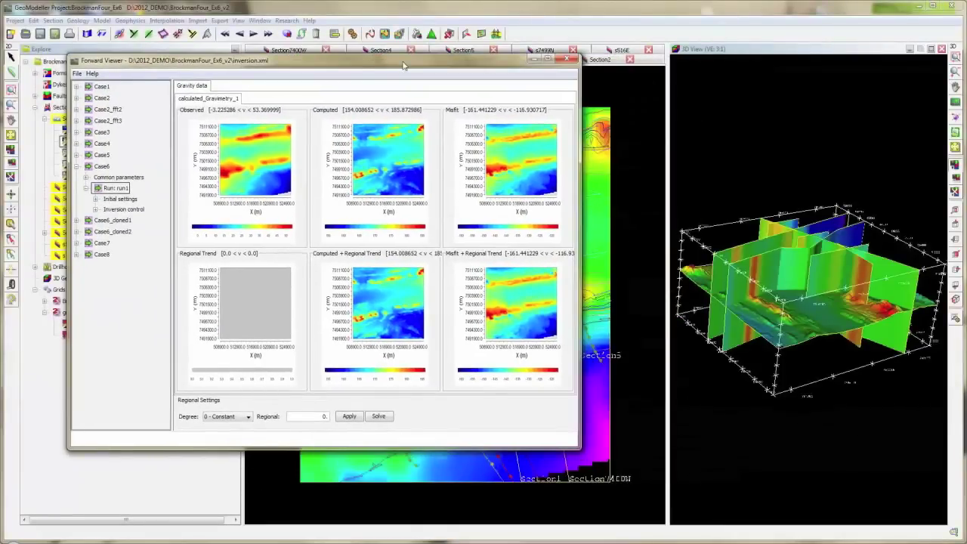